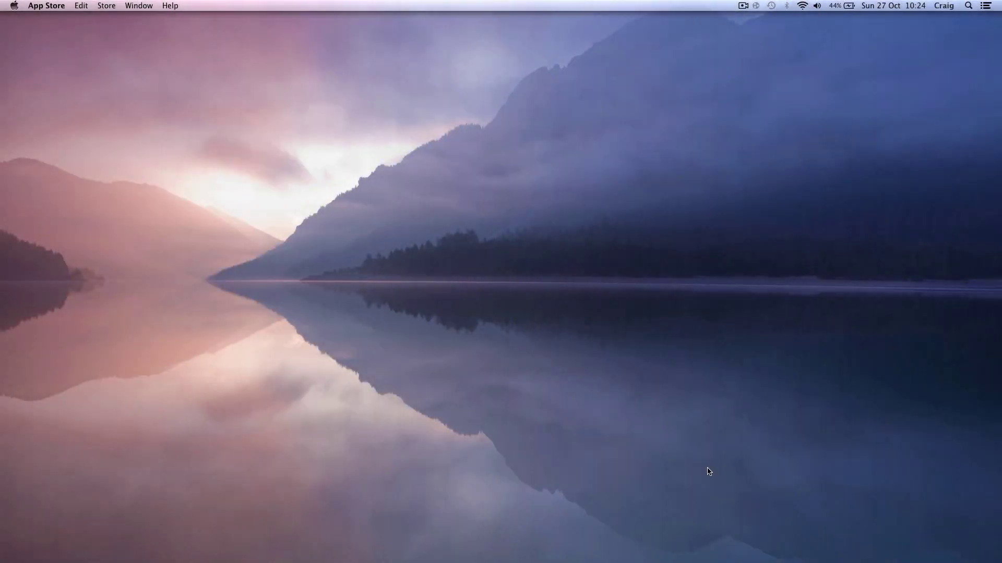
Bring the App Store window back and open the OS X Mavericks product page
click(794, 556)
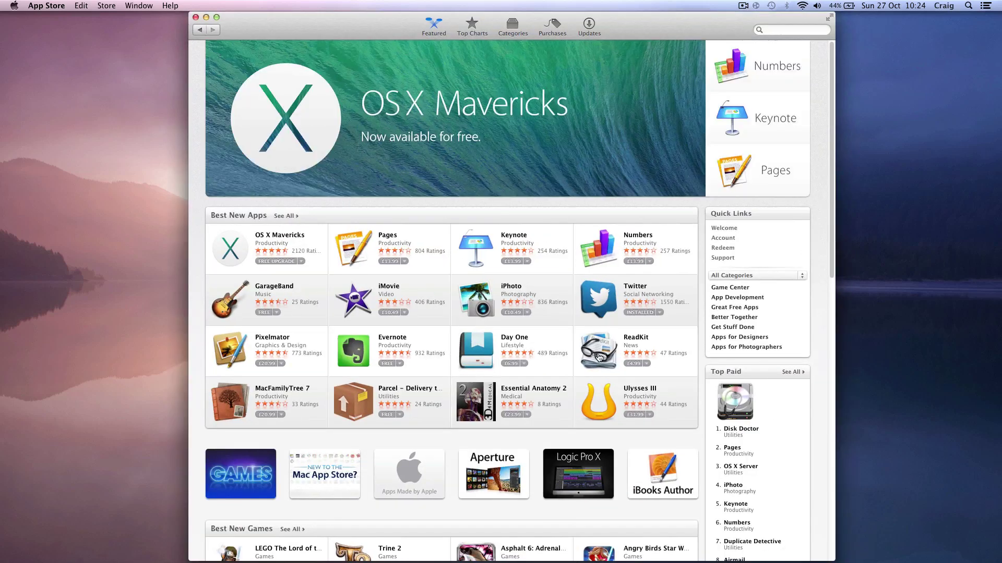
click(433, 134)
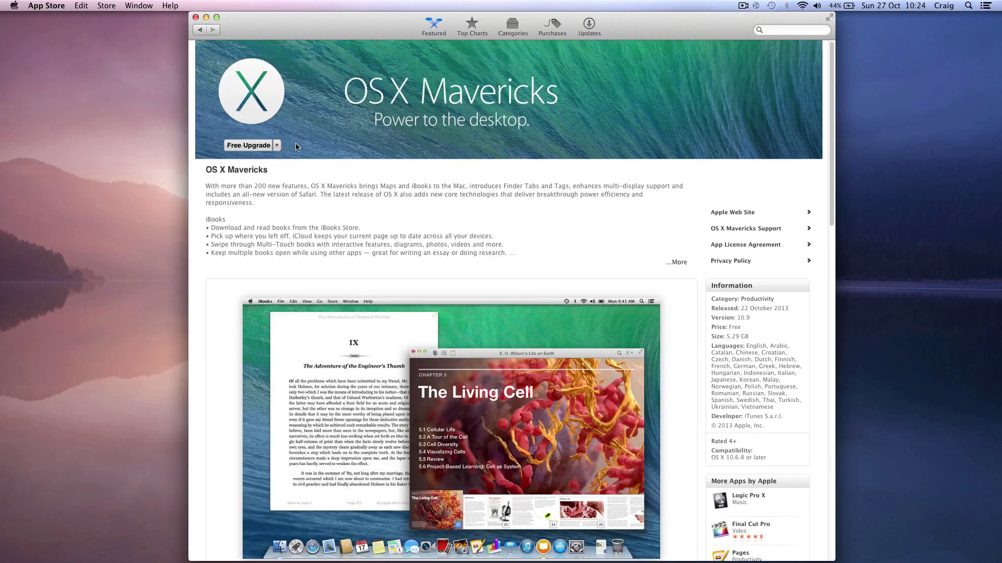
click(277, 146)
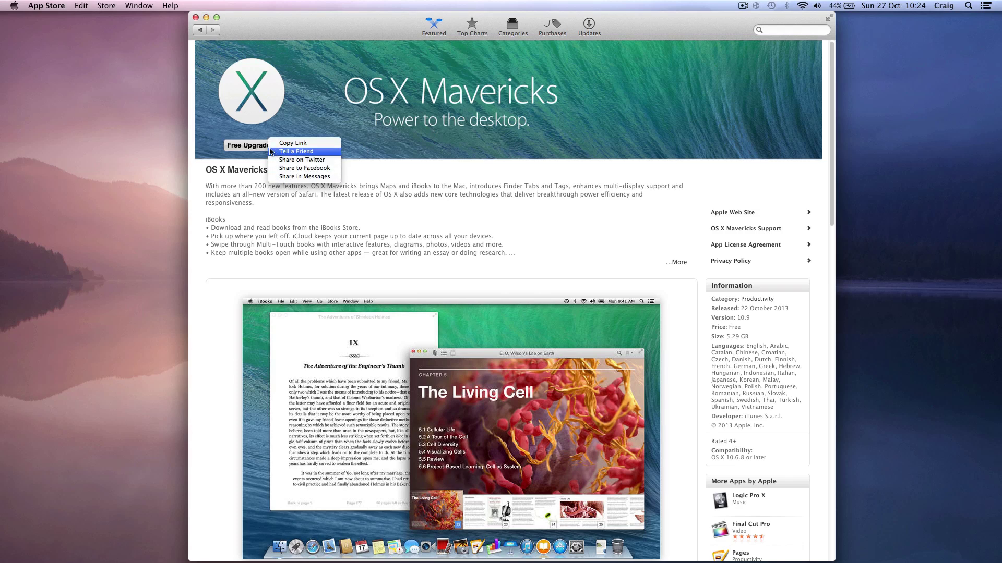
click(242, 151)
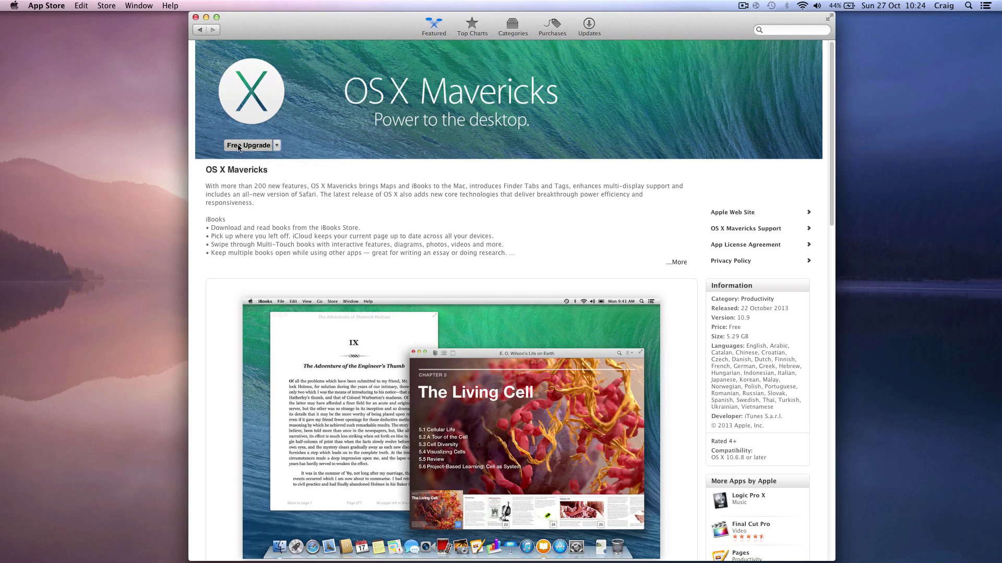
Get the free Mavericks upgrade, sign in with the Apple ID password, and follow it in Purchases
click(238, 146)
click(244, 149)
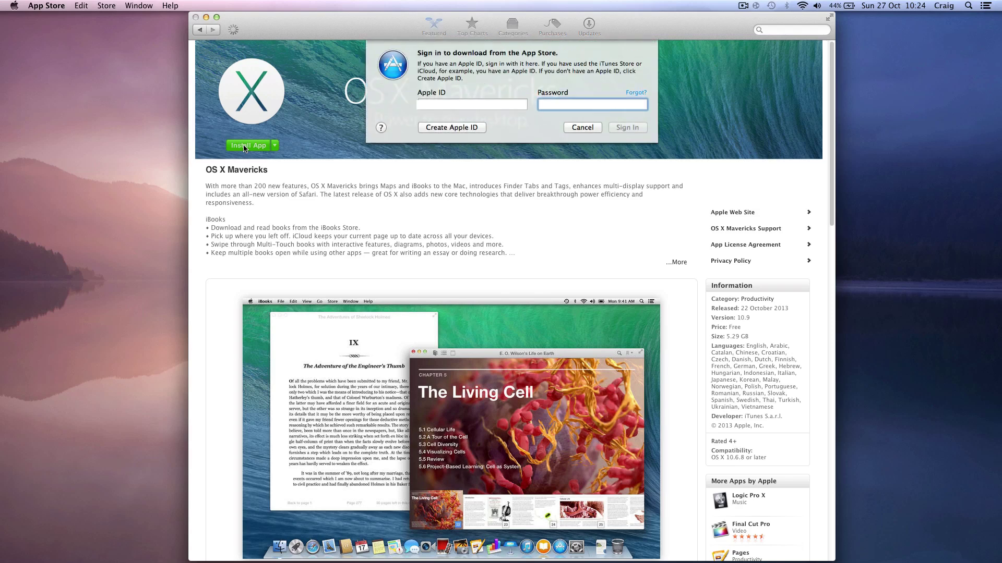
text(••••••••••)
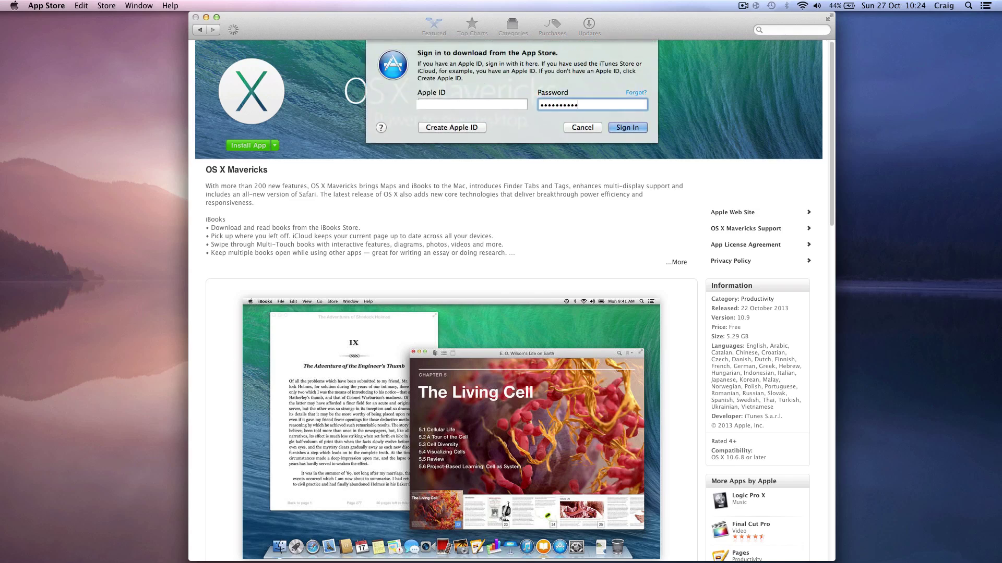
text(••)
click(634, 130)
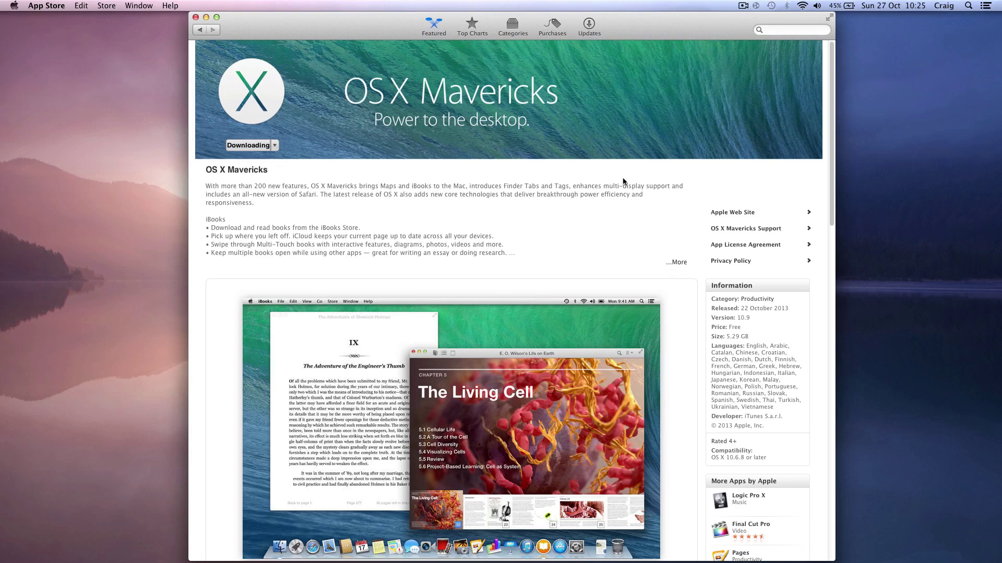
click(553, 25)
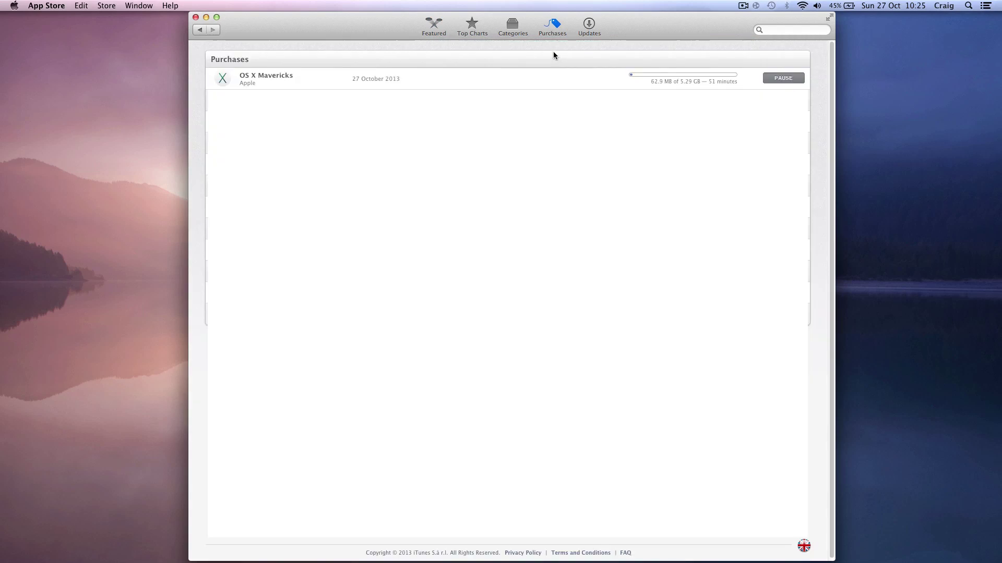
Wait in Purchases until the 5.29 GB OS X Mavericks download finishes and the installer opens
mouse_move(623, 78)
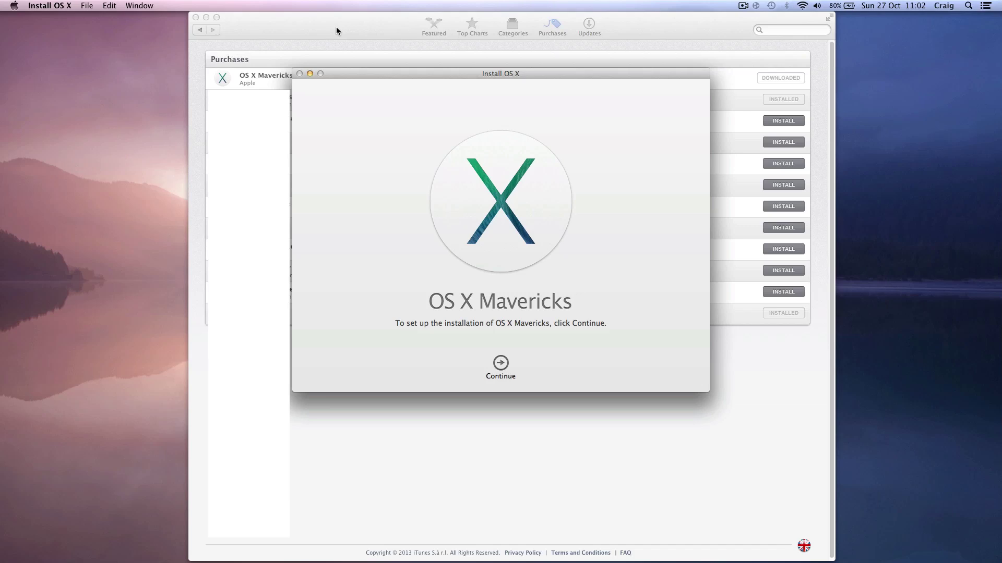
Quit the App Store and move the Install OS X window to the upper right
key(super+q)
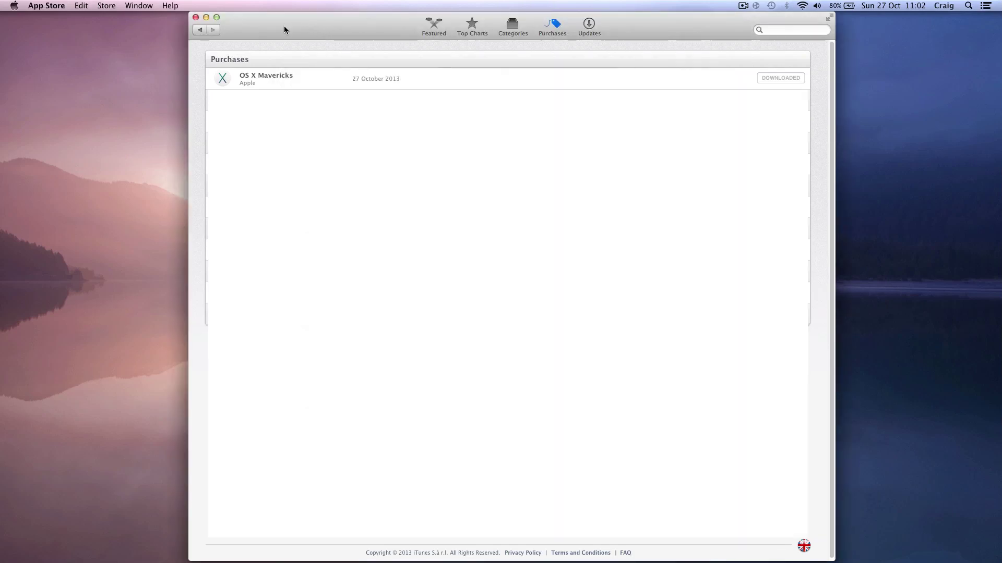
key(super+q)
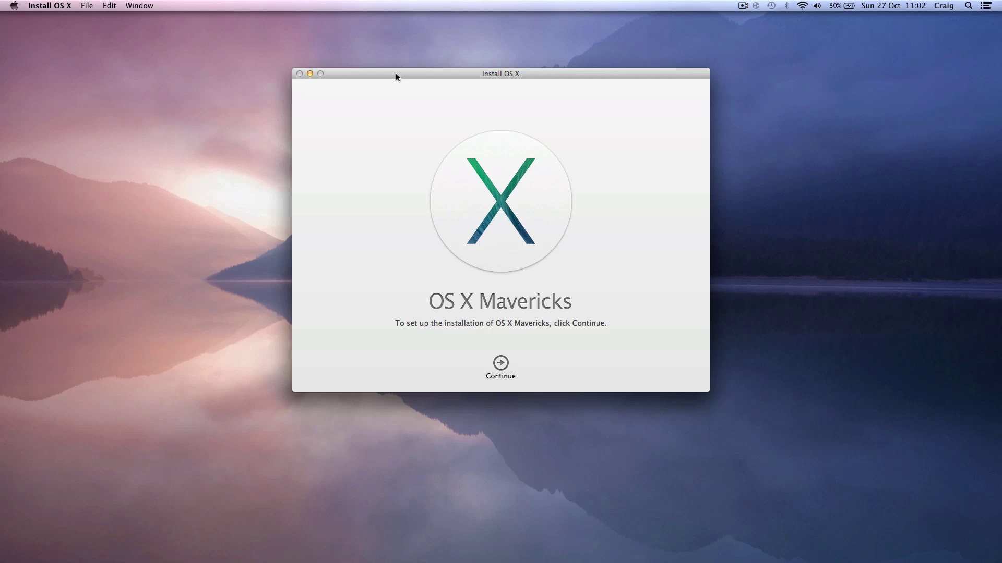
drag(395, 73, 631, 33)
click(86, 383)
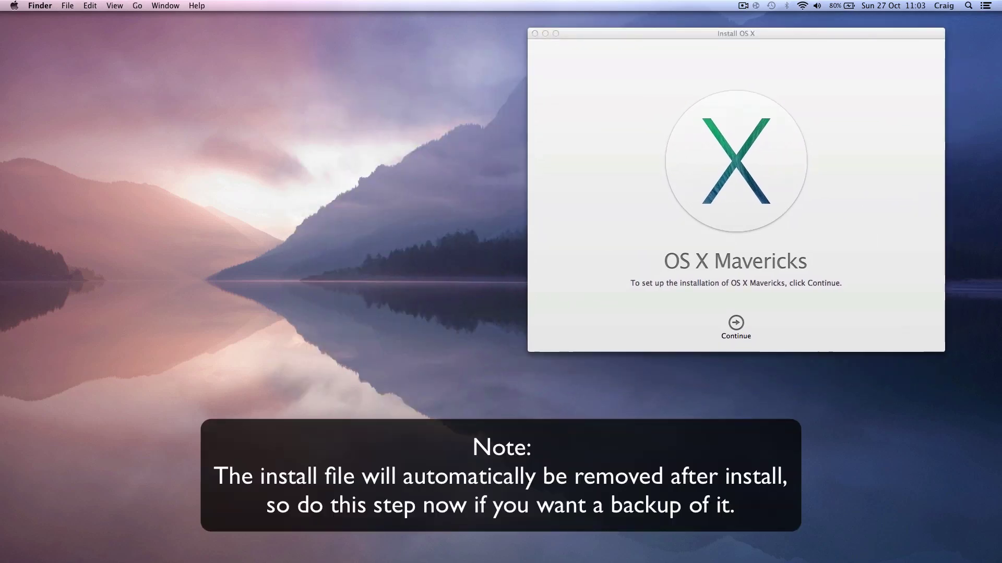
Copy Install OS X Mavericks from the Applications folder as a backup, then close that window
key(shift+super+a)
drag(54, 161, 142, 209)
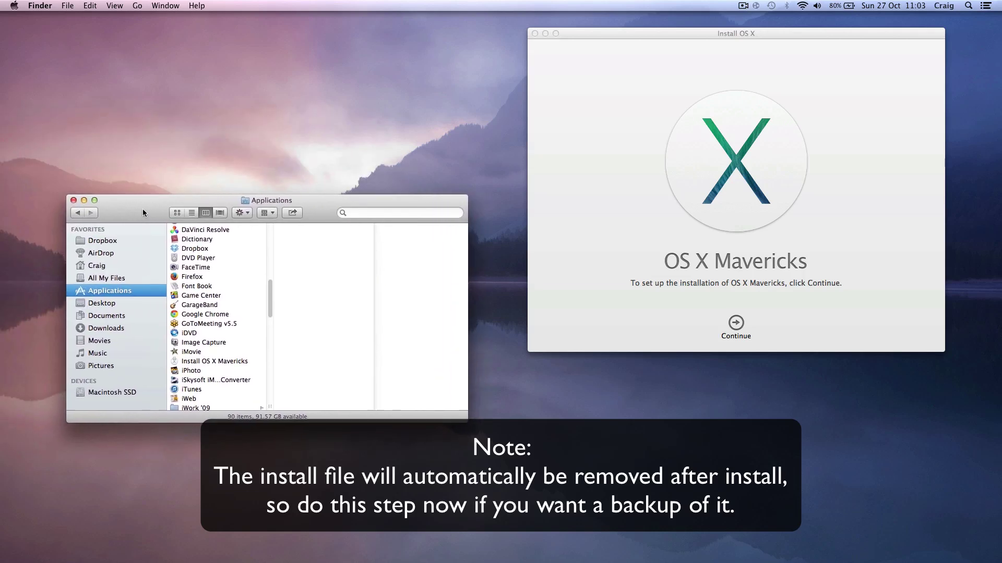
click(217, 361)
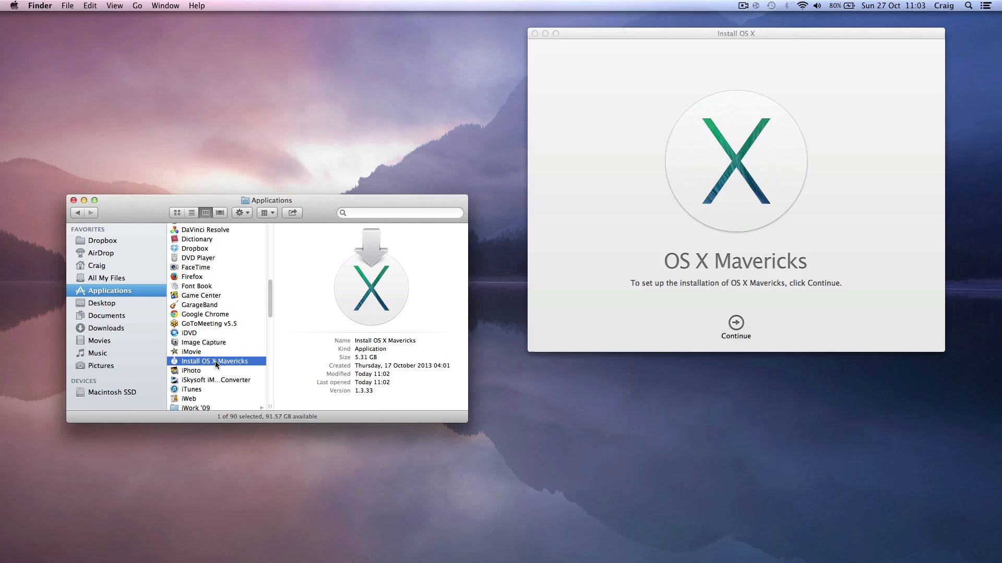
right_click(215, 362)
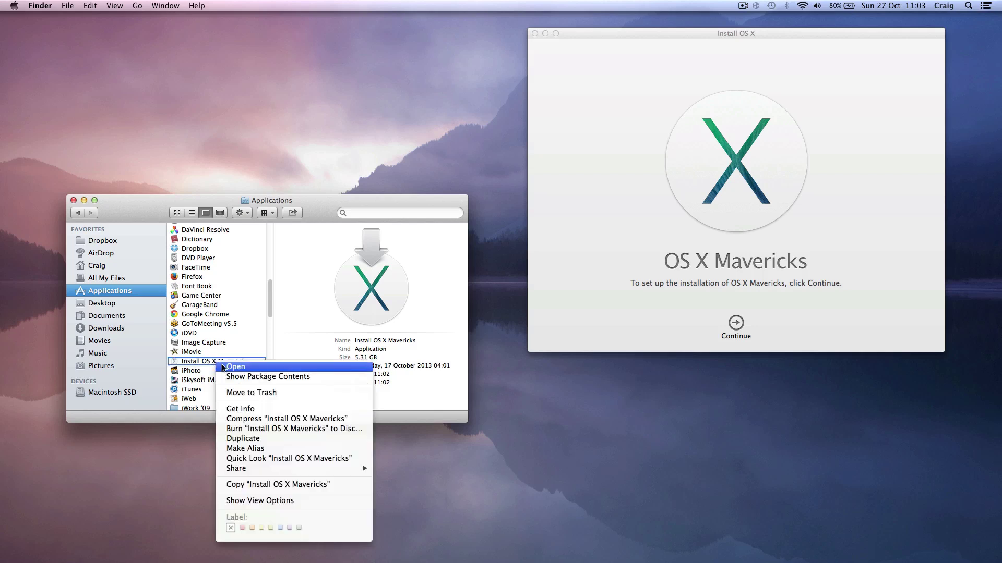
click(276, 485)
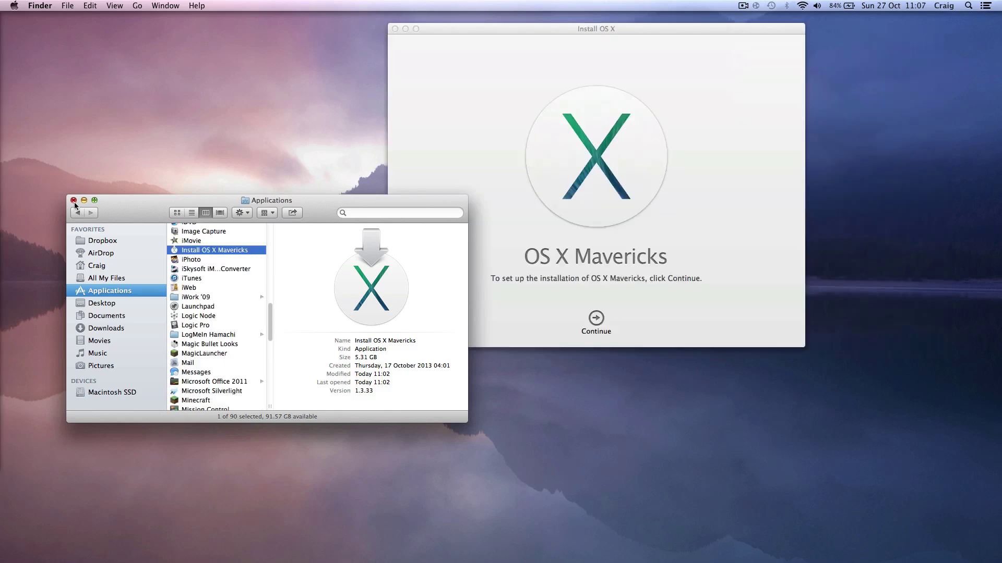
key(super+w)
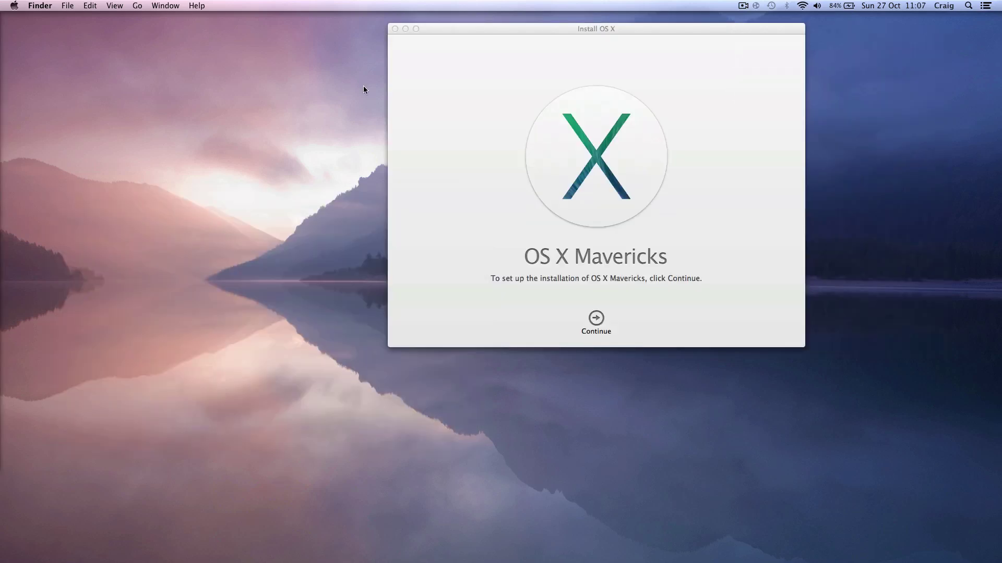
Move the installer window toward the centre and quit Install OS X without installing
drag(467, 34, 342, 99)
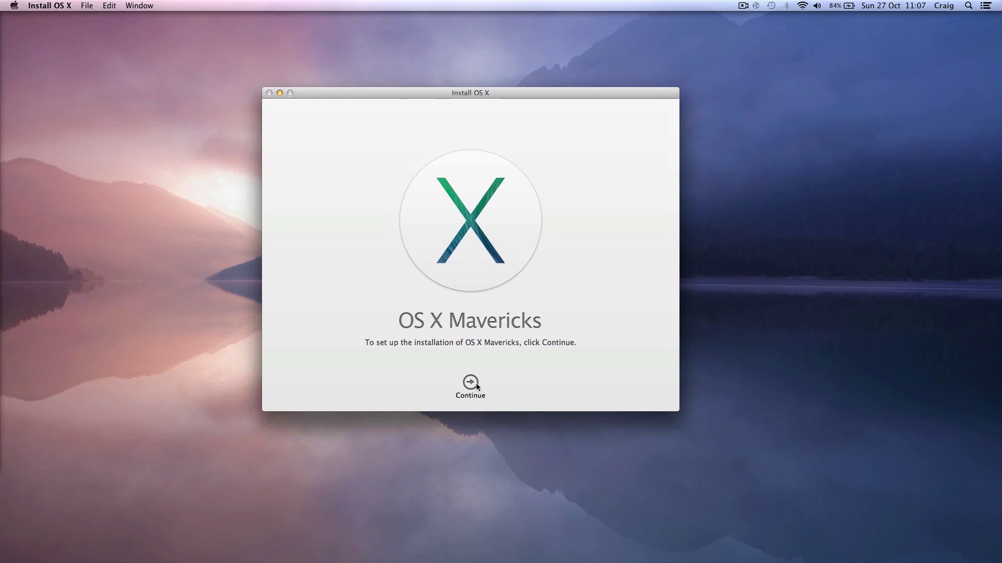
click(56, 6)
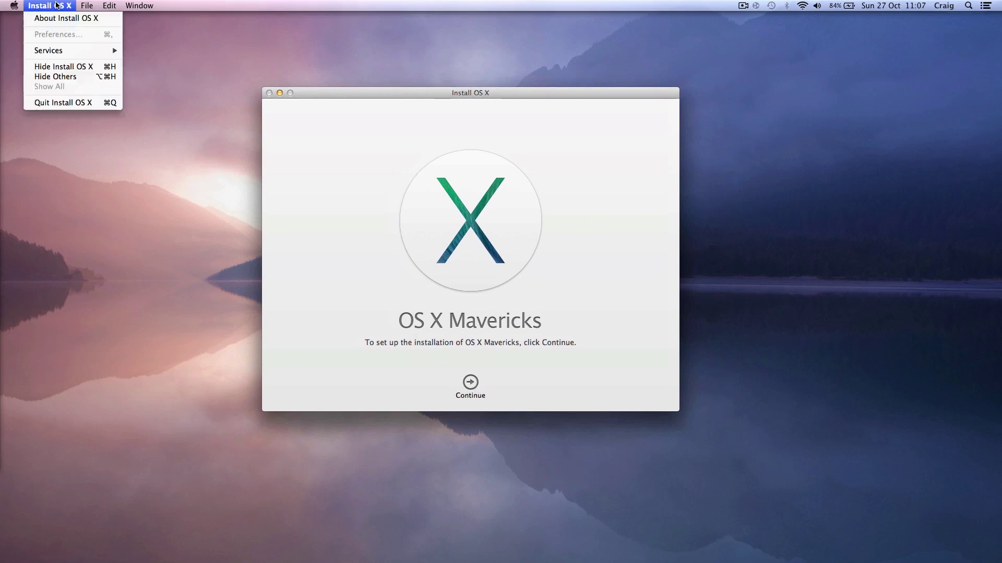
click(64, 103)
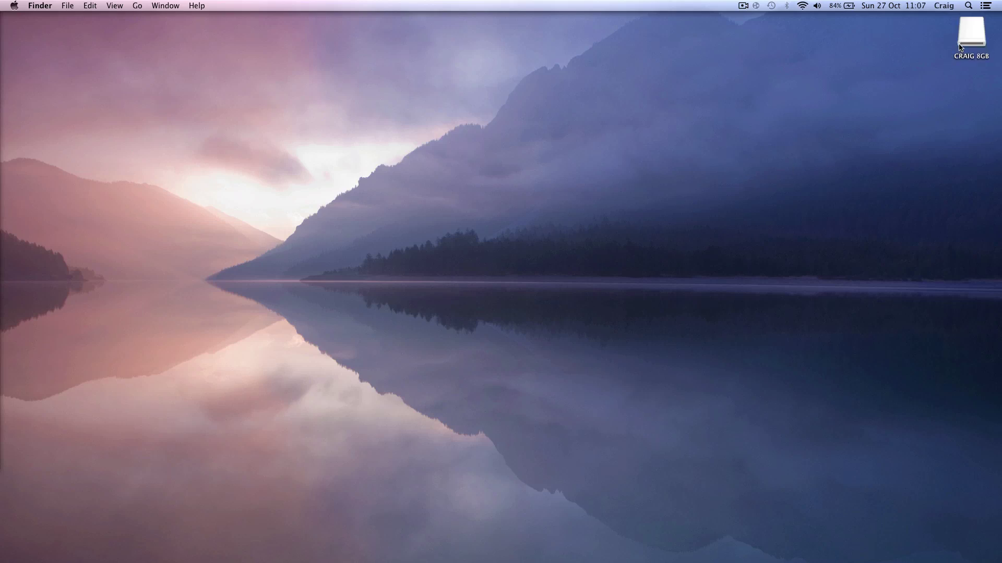
Launch Disk Utility through a Spotlight search for 'disk' and centre its window
key(super+space)
text(disk)
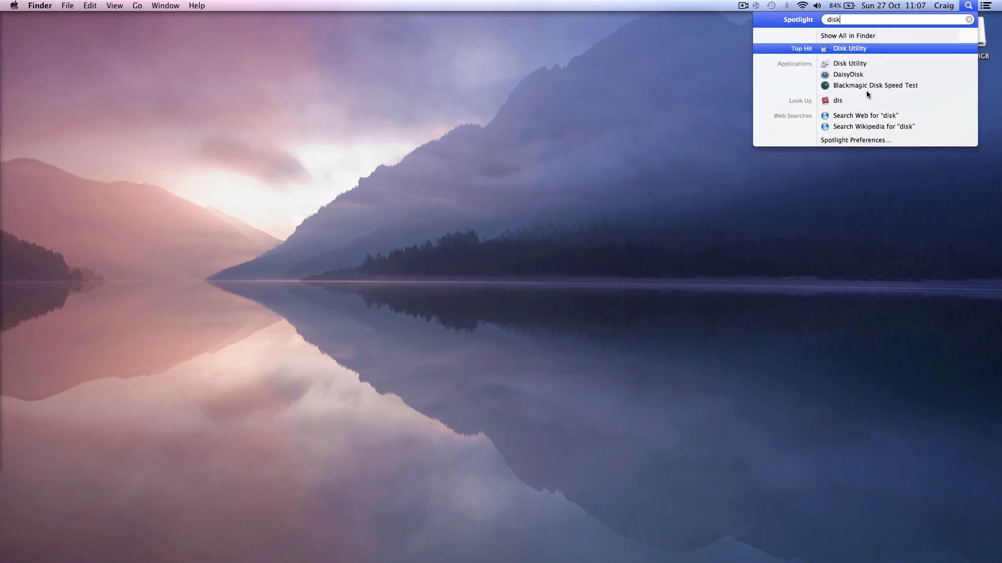
key(Return)
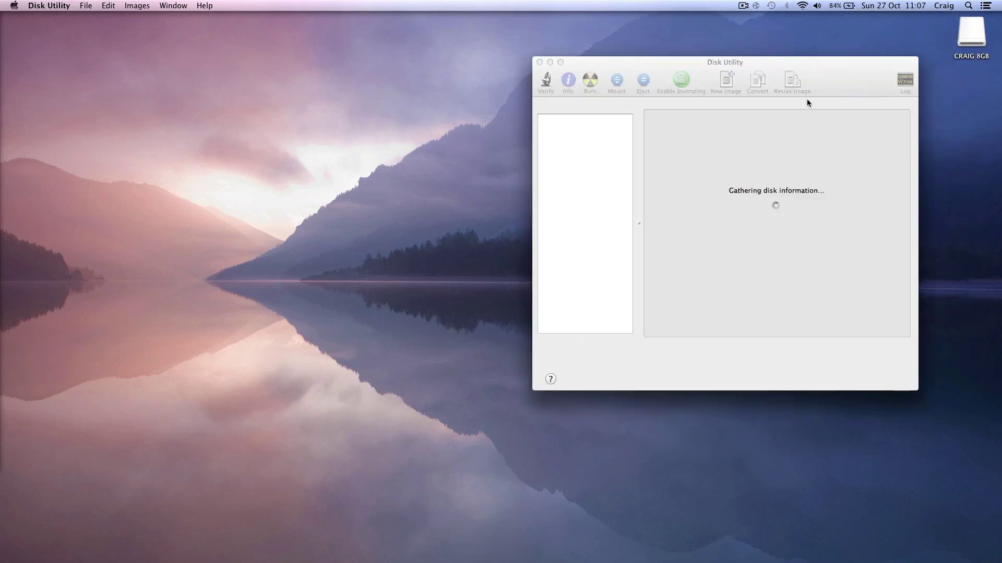
drag(655, 64, 465, 99)
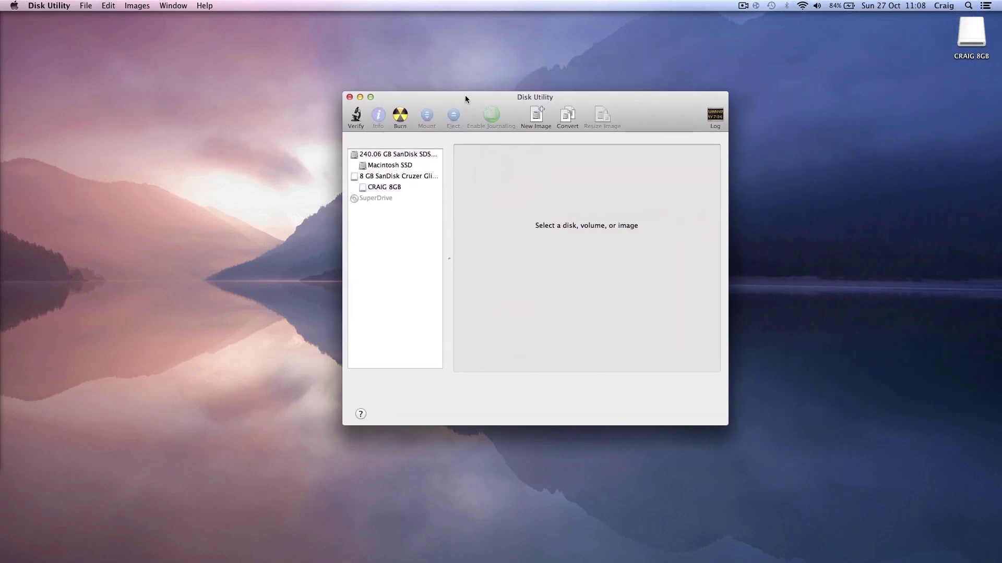
Erase the 8 GB SanDisk Cruzer Glide drive as Mac OS Extended (Journaled), then head to quit
click(397, 178)
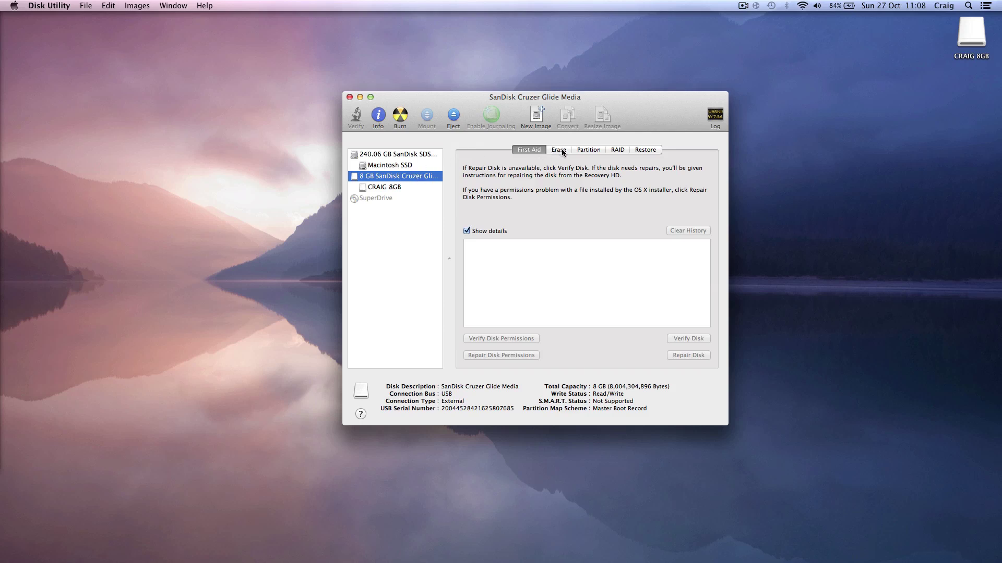
click(559, 150)
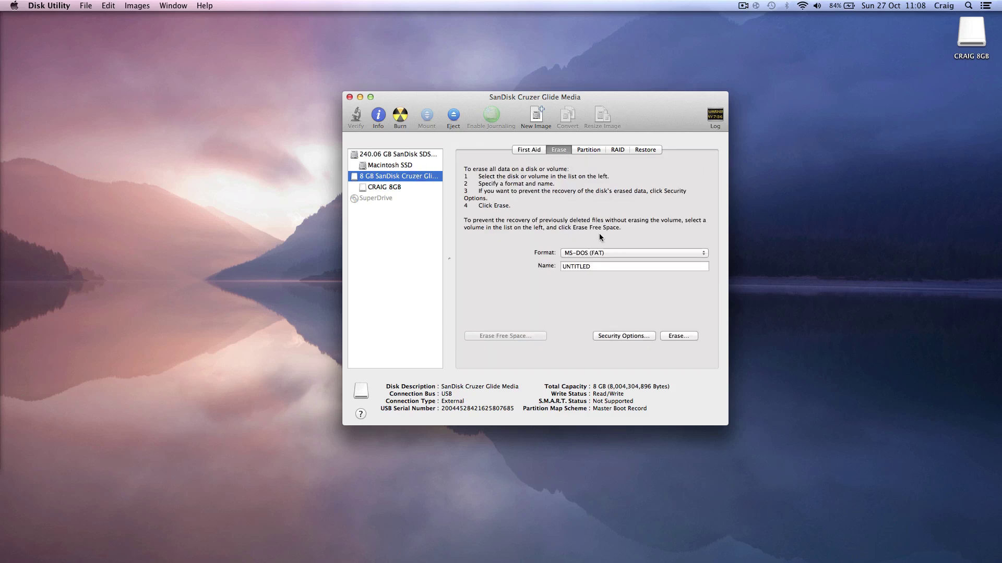
click(615, 254)
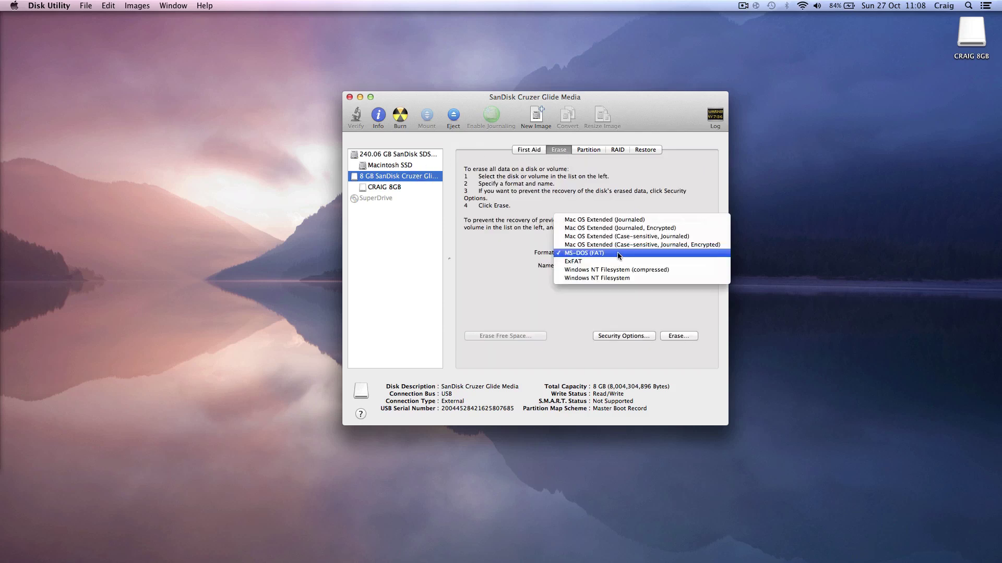
click(619, 220)
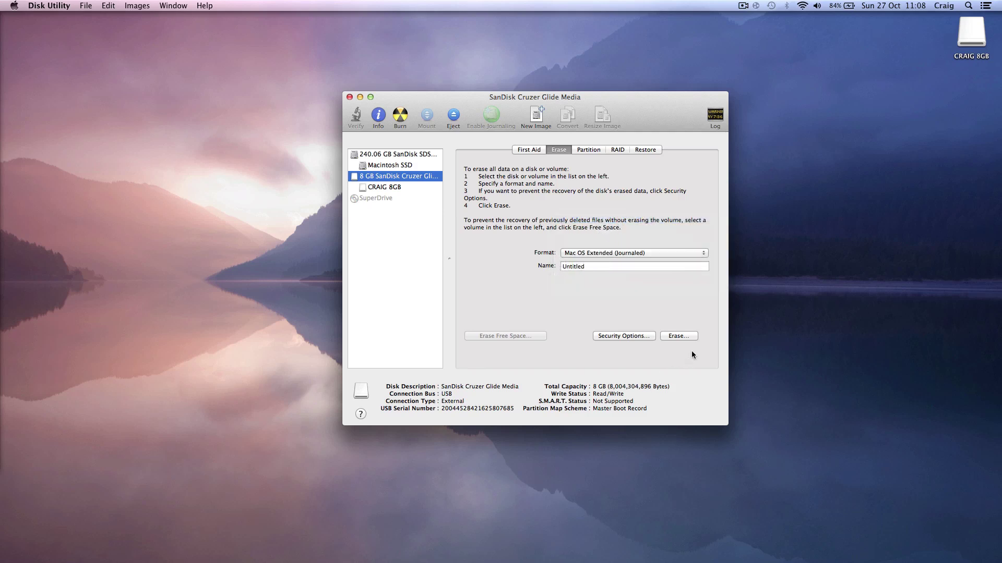
click(683, 337)
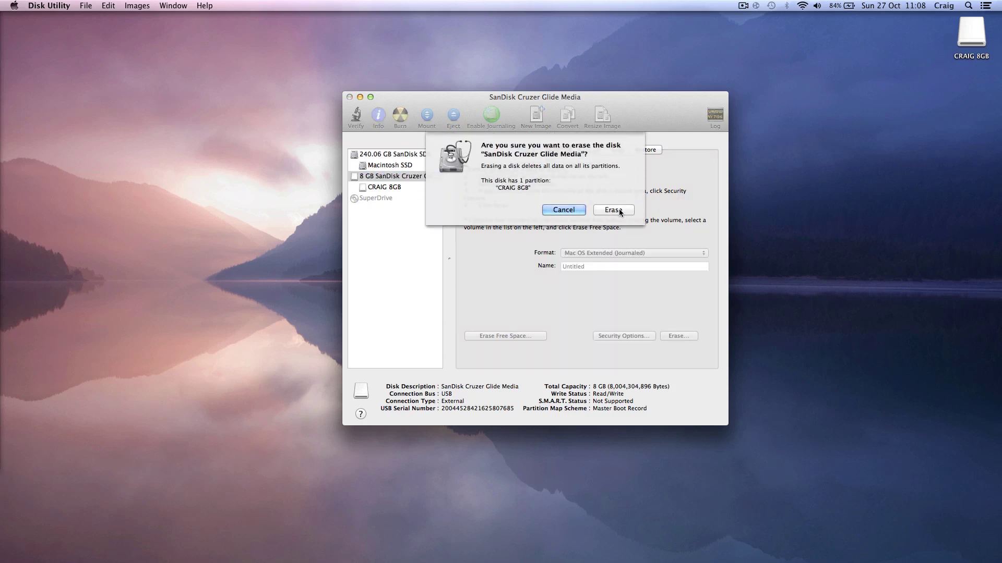
click(619, 211)
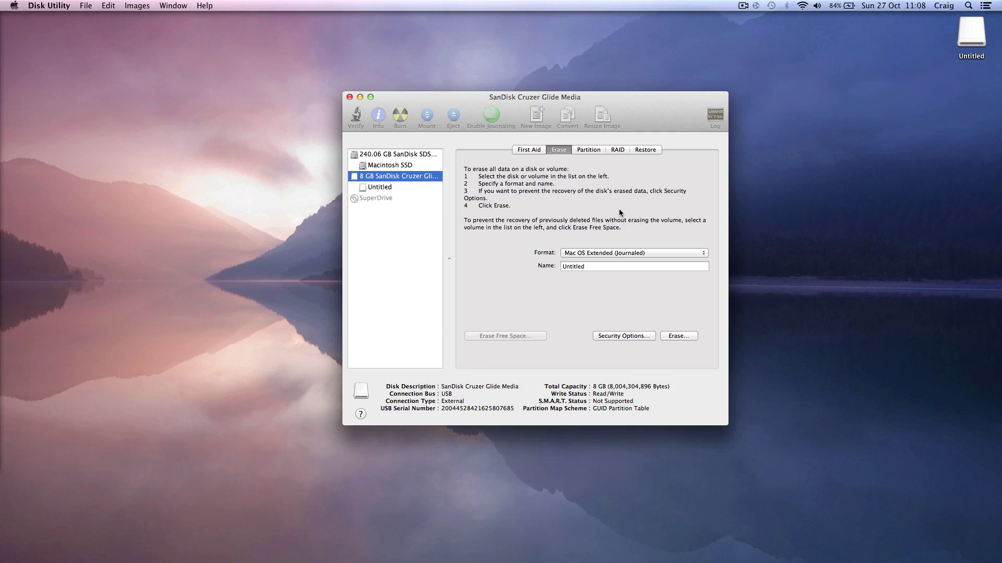
click(40, 6)
Quit Disk Utility and launch Terminal via a Spotlight search for 'terminal'
click(92, 102)
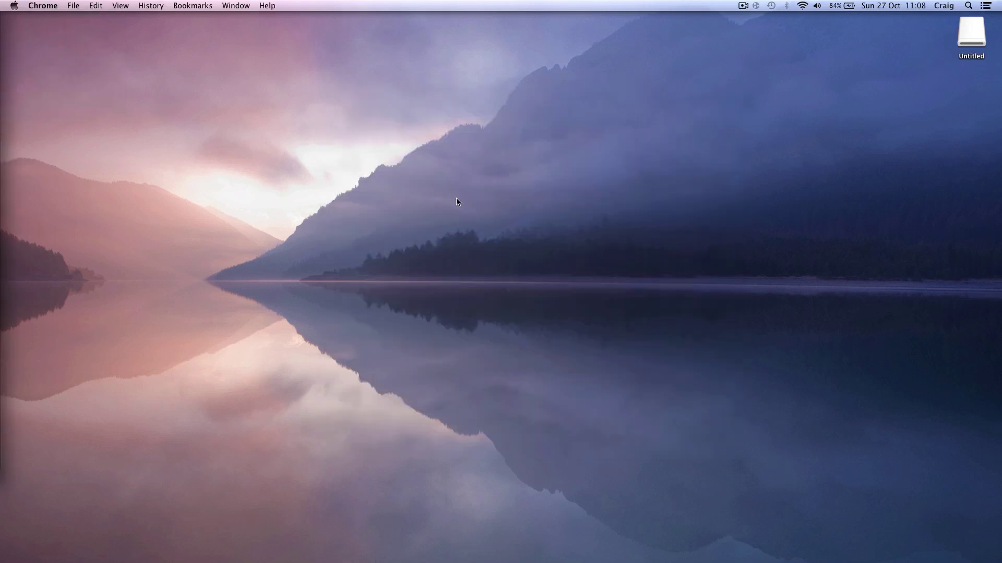
key(super+space)
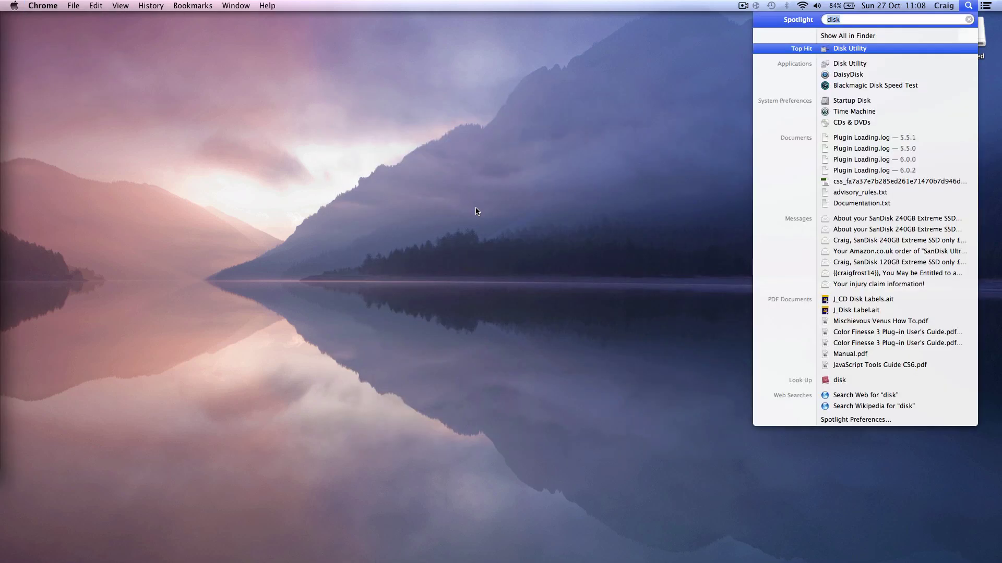
text(terminal)
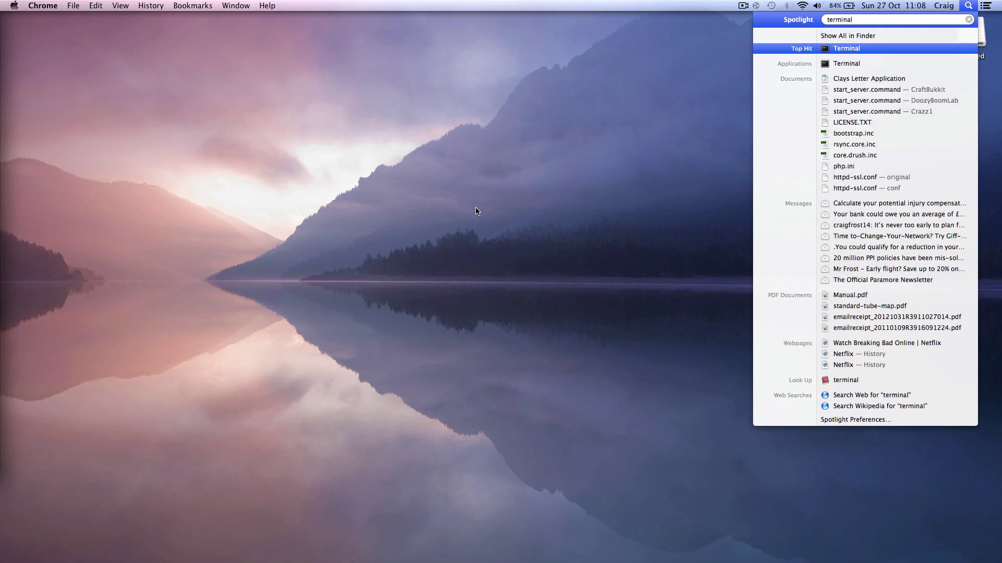
key(Return)
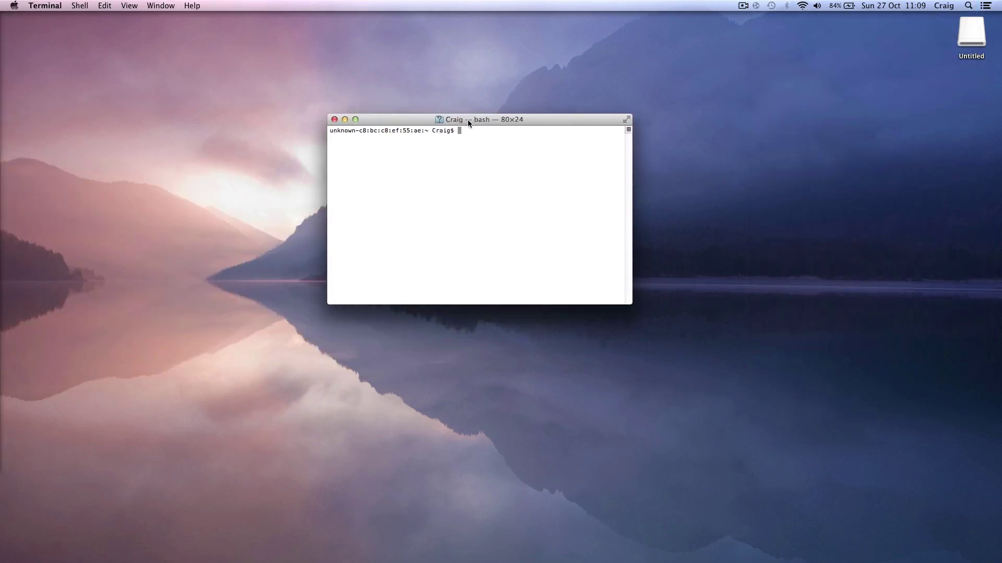
Run the pasted sudo createinstallmedia command with the account password, then hide Terminal once done
key(super+v)
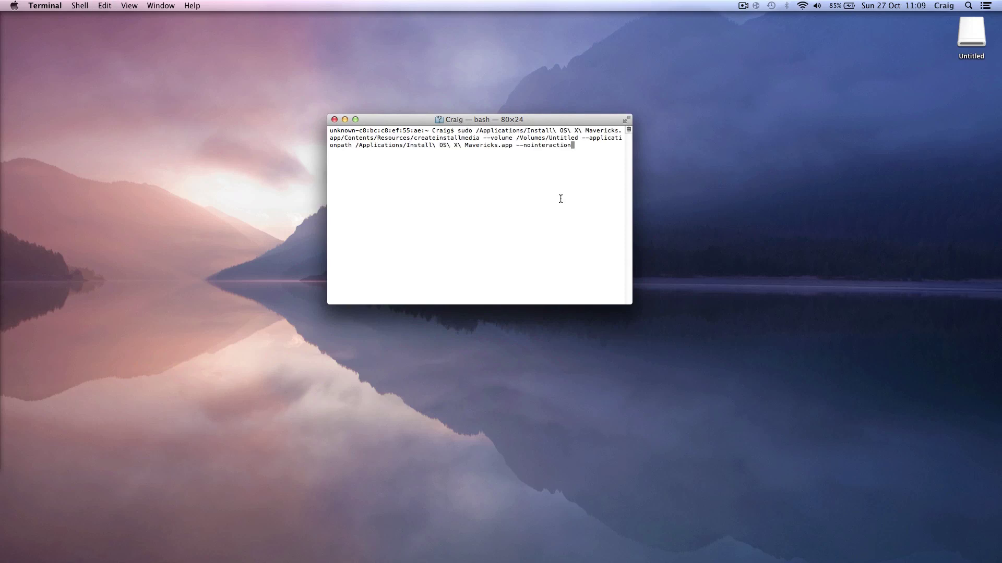
key(Return)
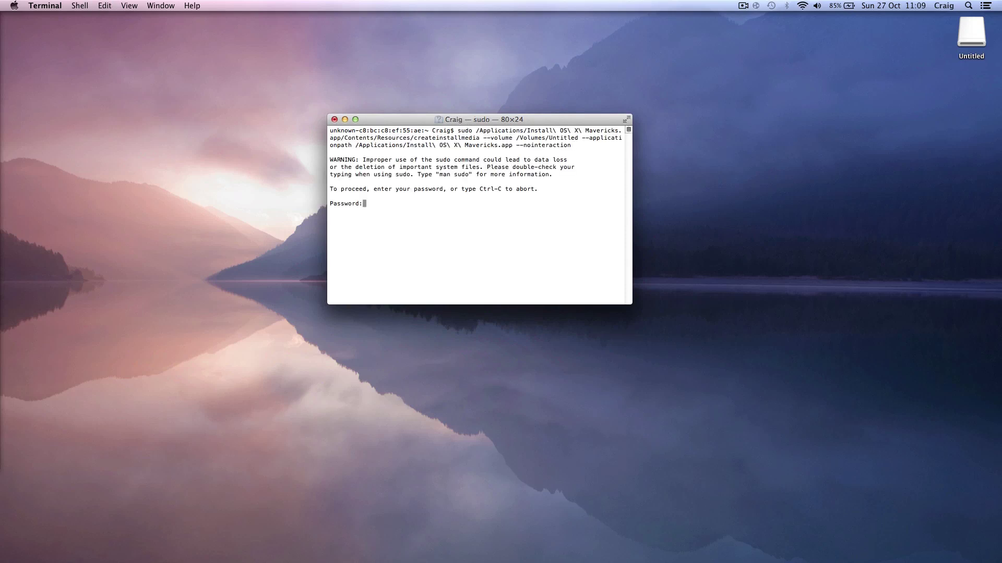
key(Return)
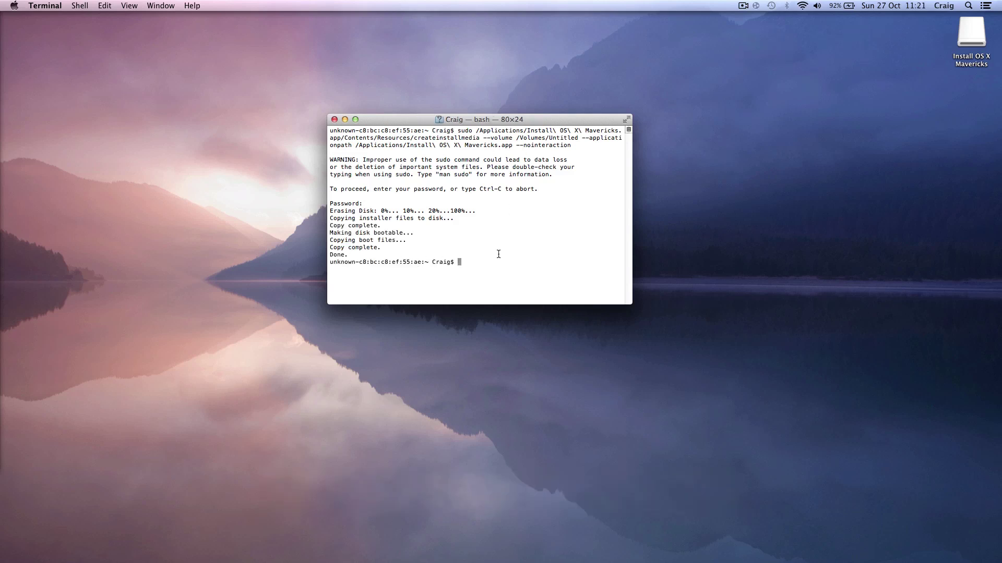
drag(421, 121, 420, 112)
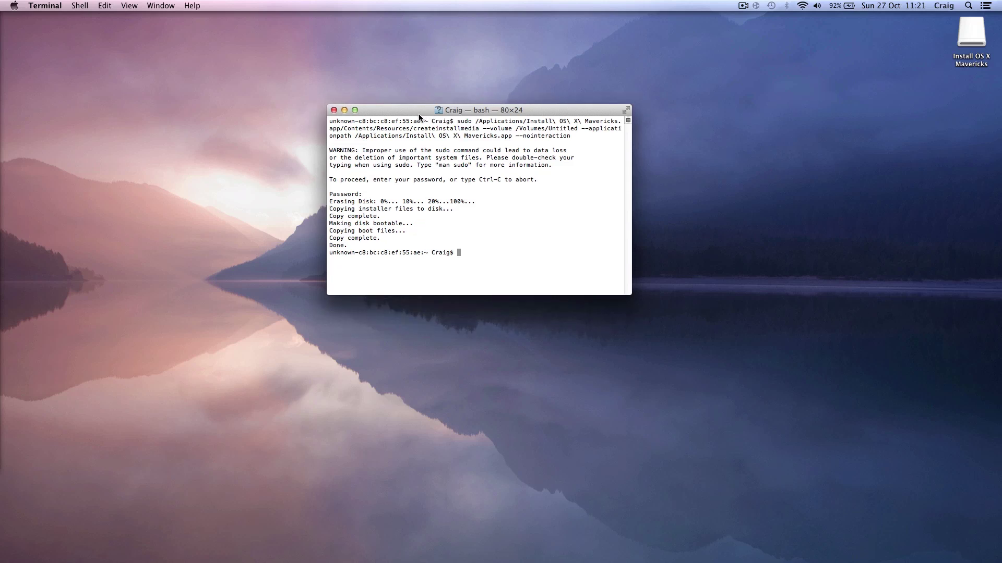
key(super+q)
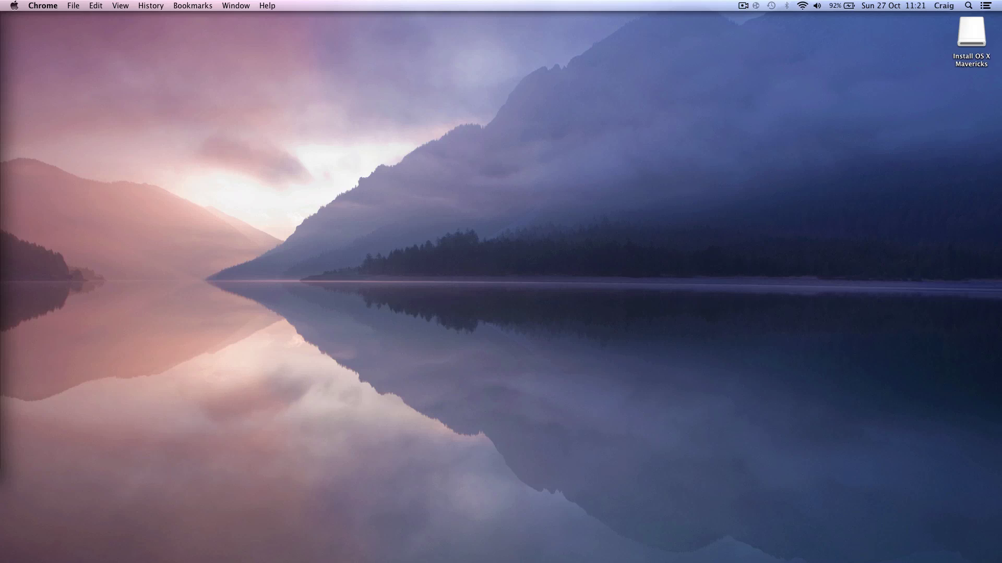
key(F11)
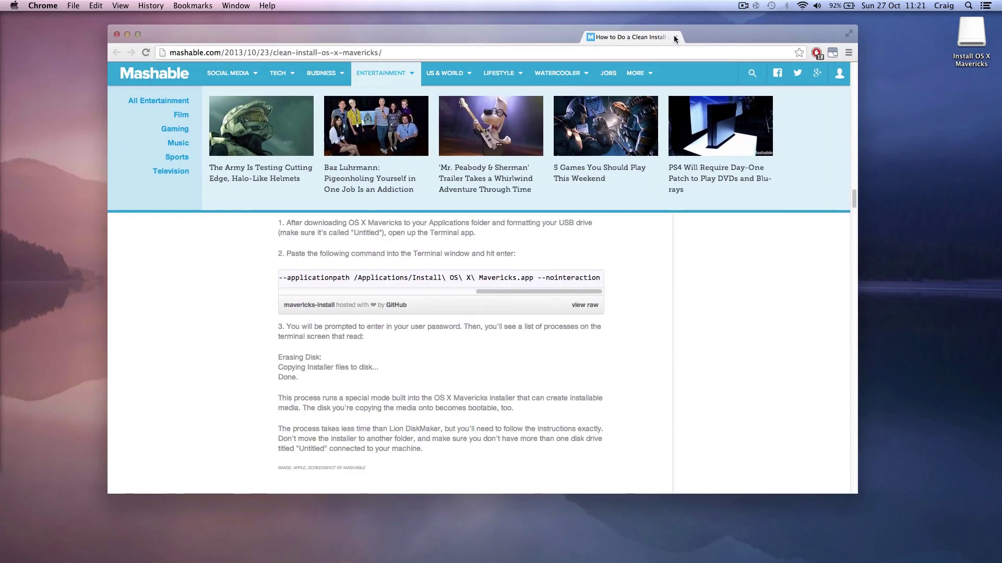
scroll(660, 257, up, 15)
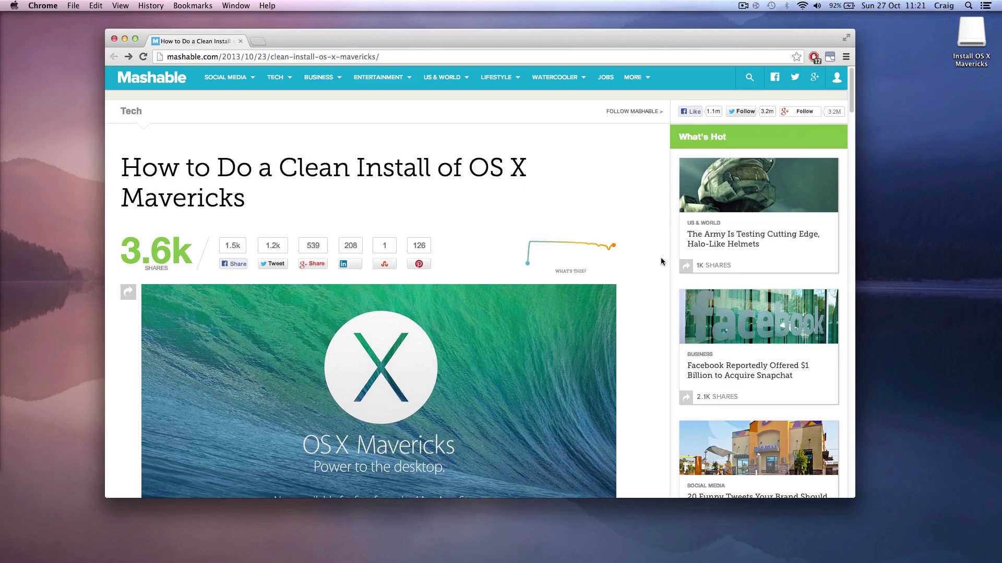
scroll(668, 282, down, 10)
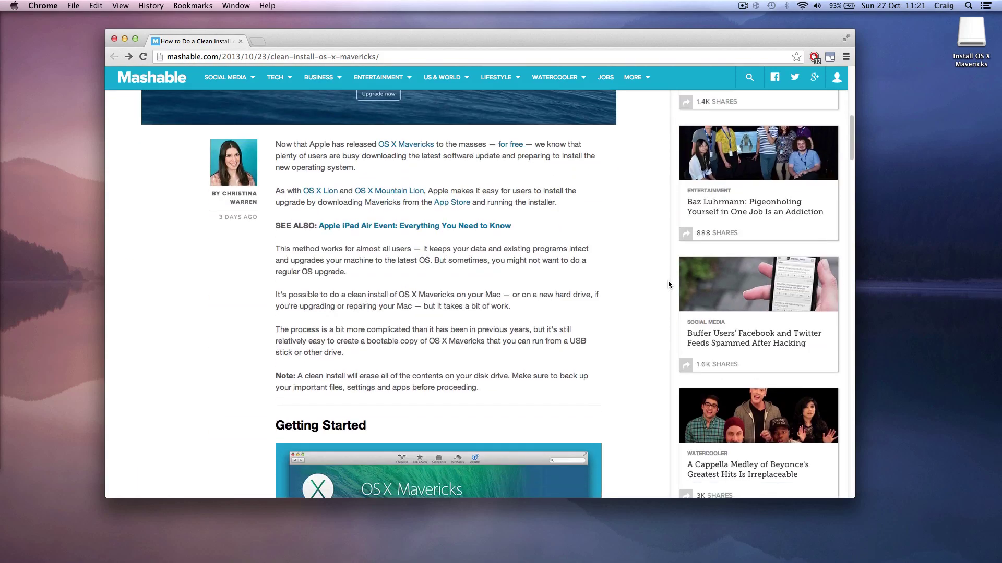
scroll(668, 282, down, 5)
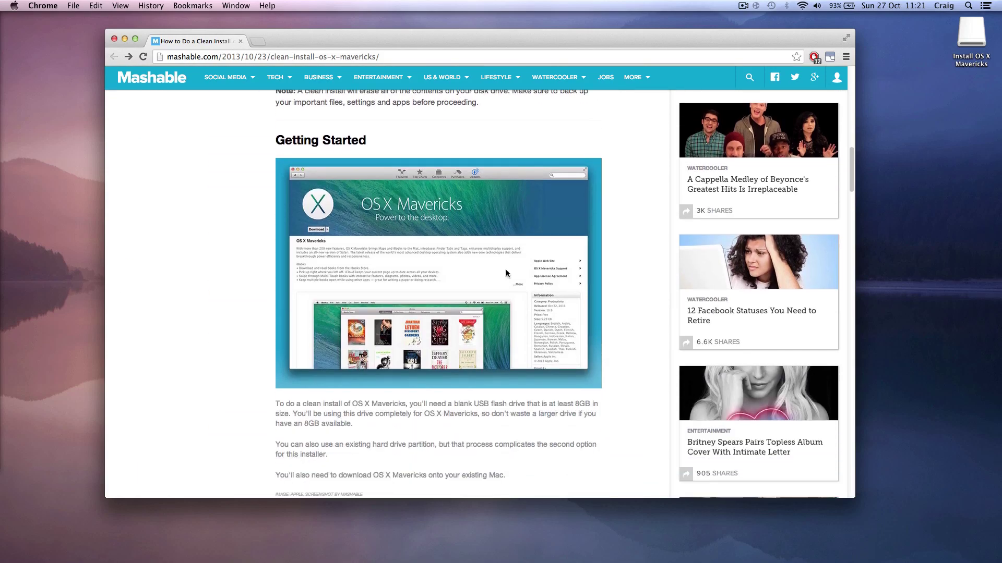
scroll(412, 298, down, 7)
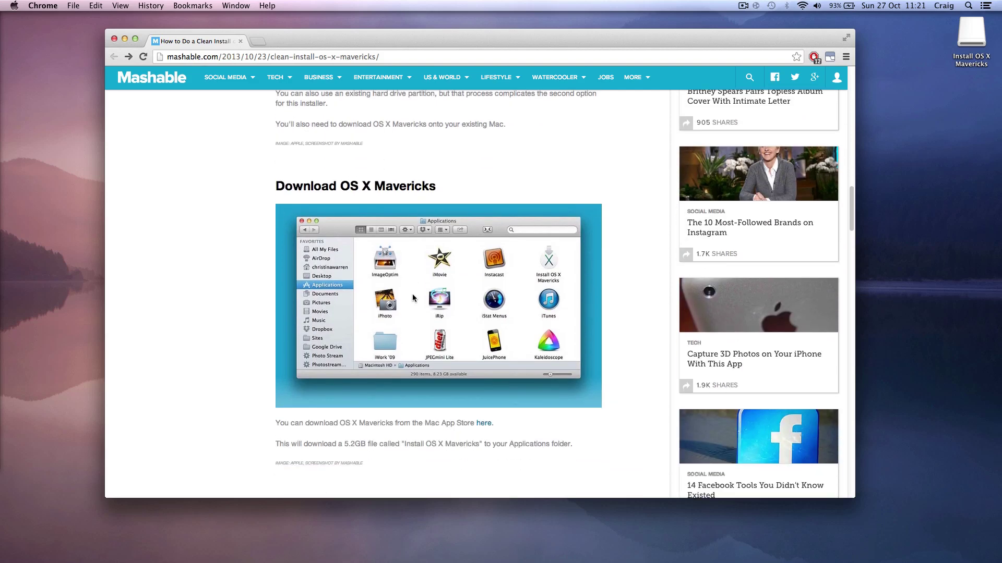
scroll(412, 298, down, 7)
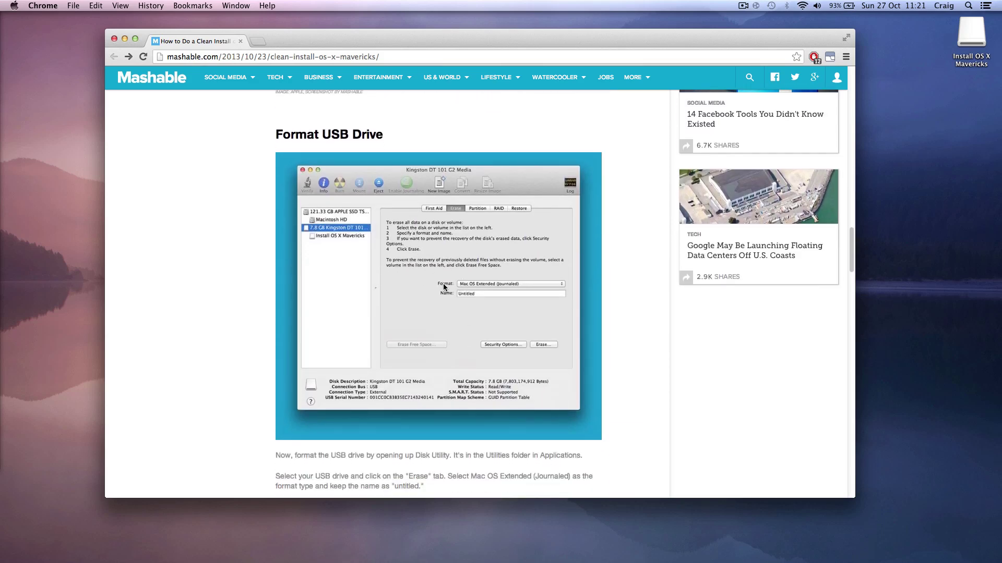
scroll(443, 284, down, 7)
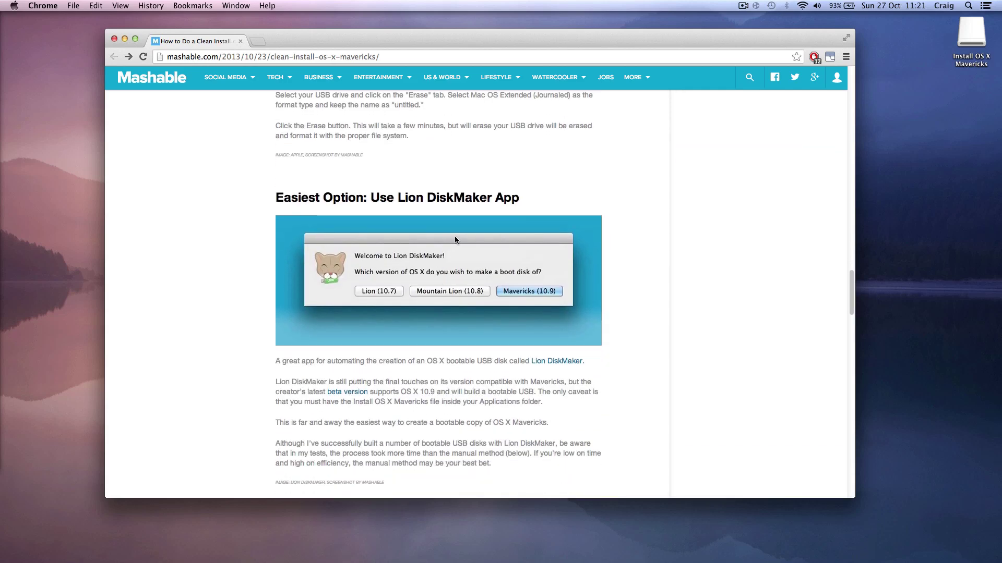
scroll(480, 237, down, 10)
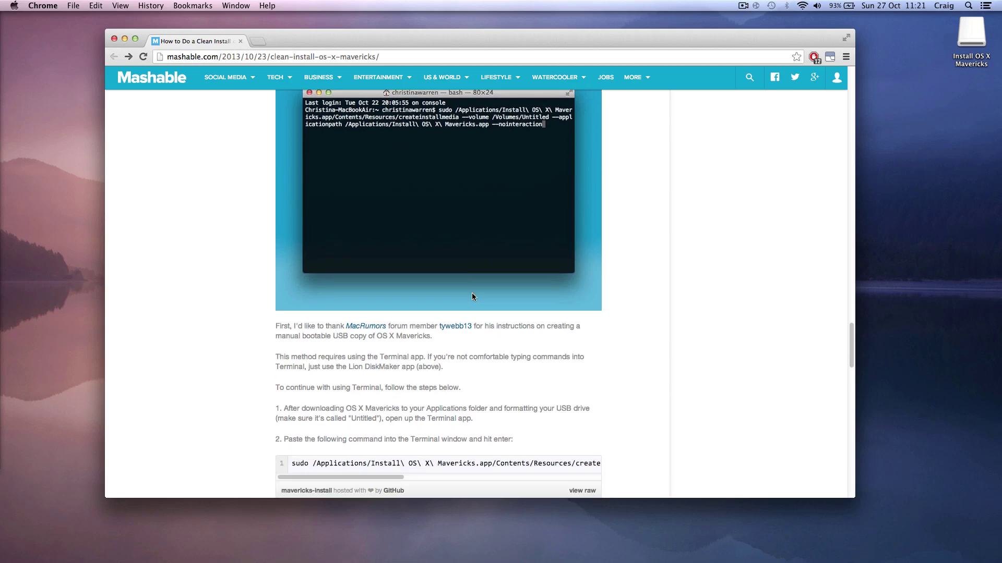
scroll(471, 296, down, 5)
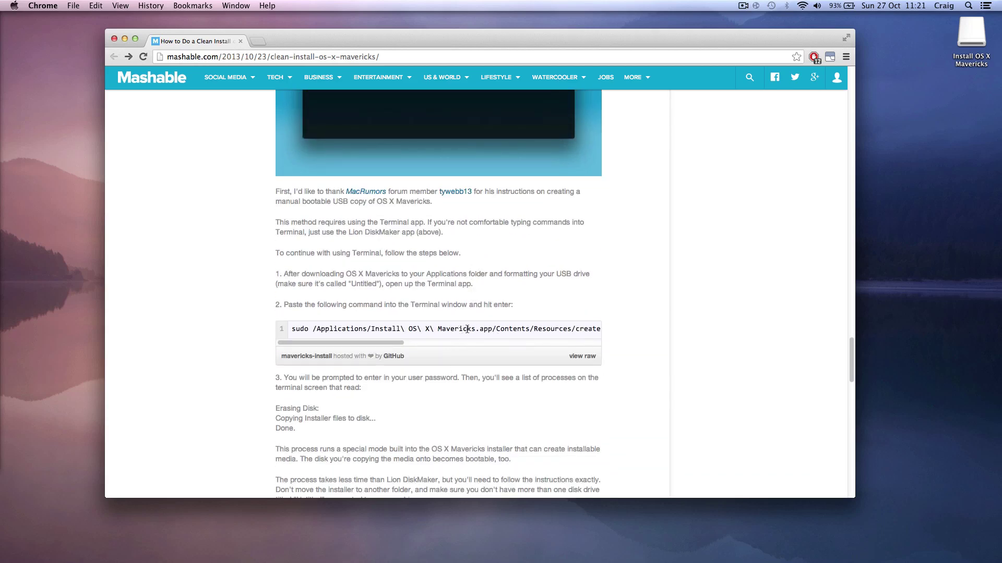
scroll(466, 329, down, 20)
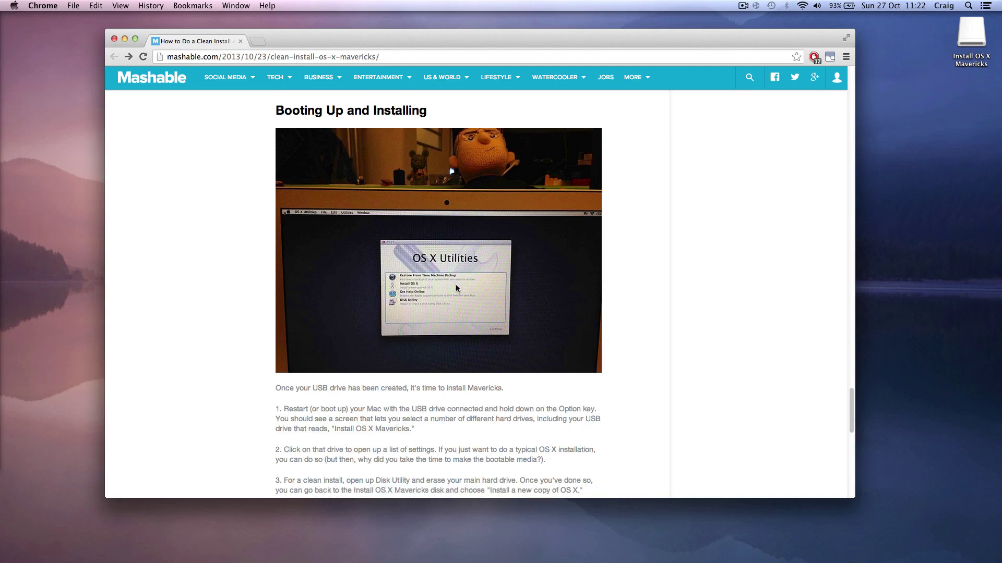
scroll(456, 286, down, 4)
scroll(456, 285, down, 3)
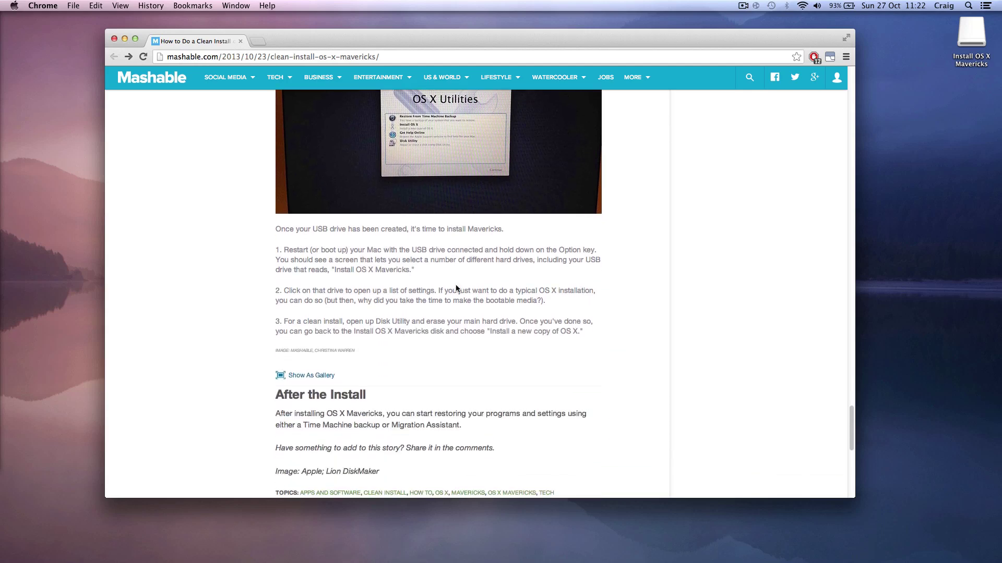
scroll(456, 287, up, 13)
scroll(456, 288, up, 20)
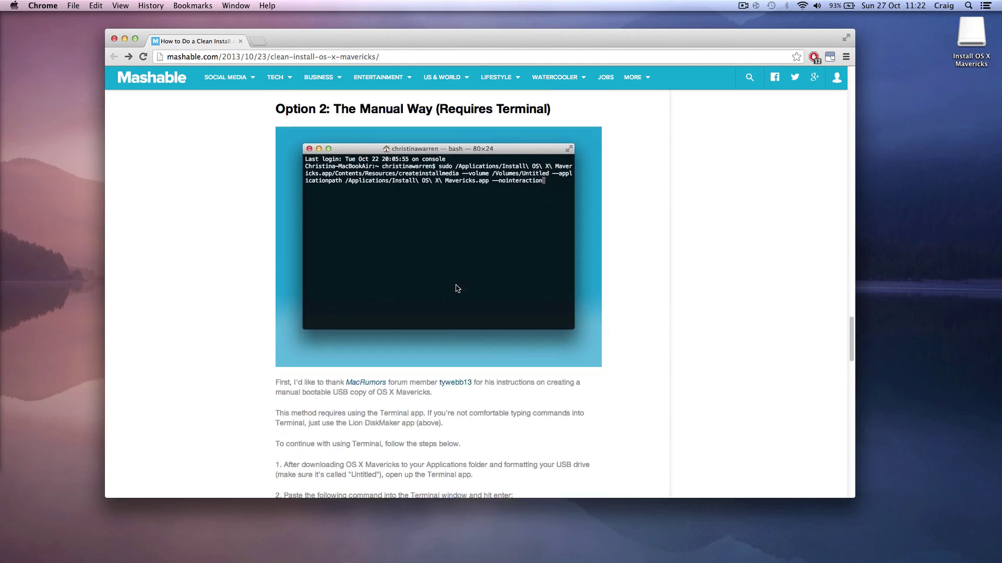
scroll(456, 288, up, 20)
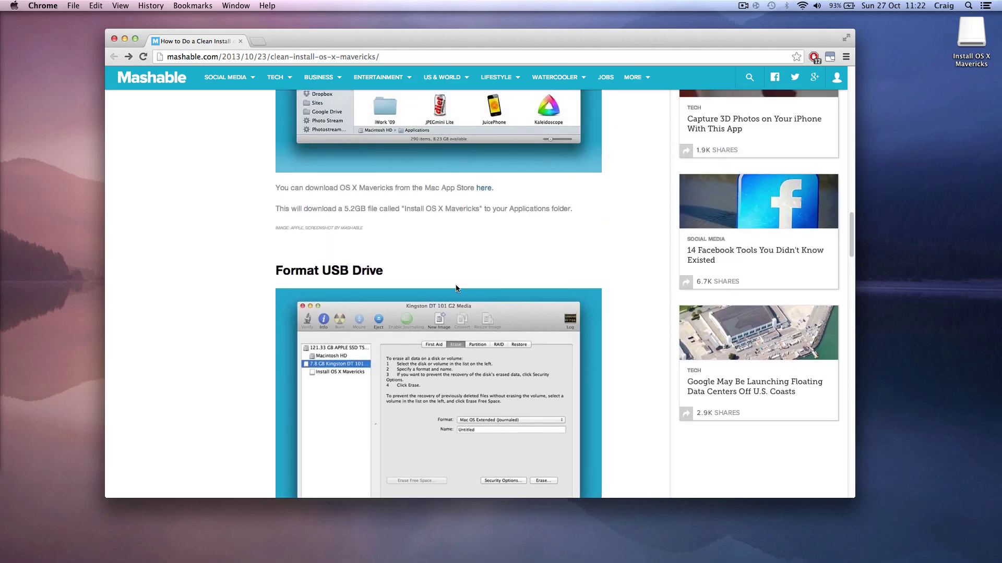
scroll(456, 292, up, 1)
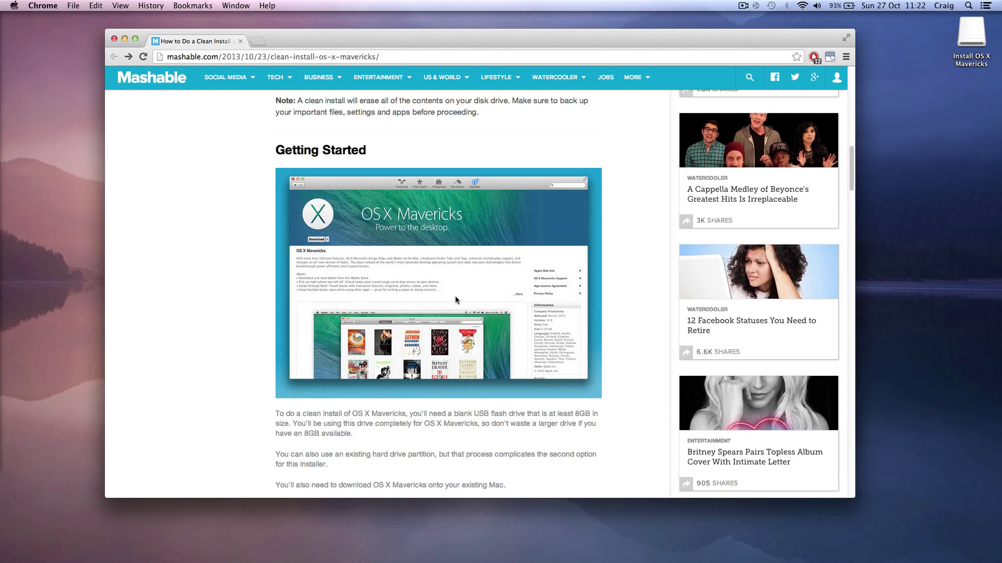
key(super+q)
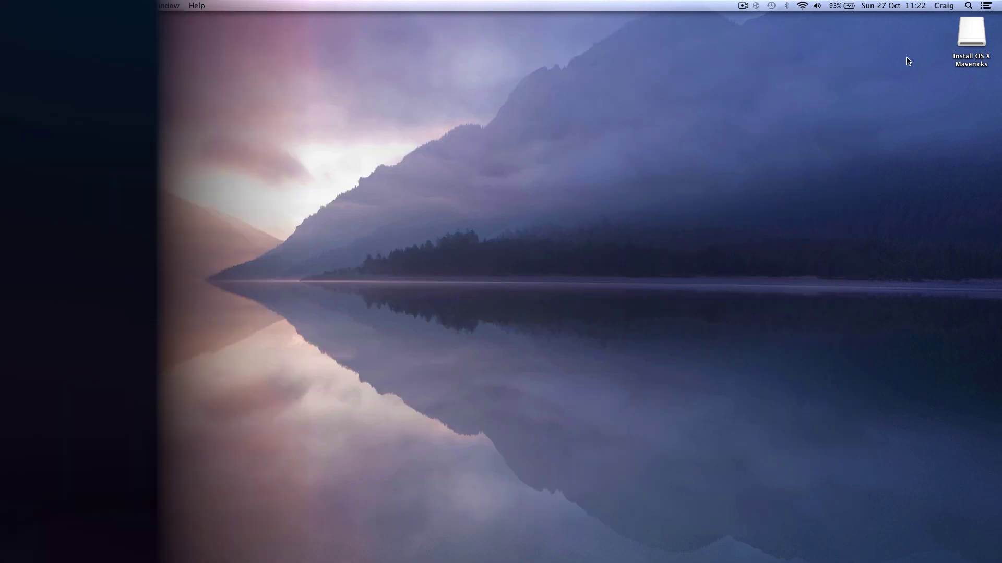